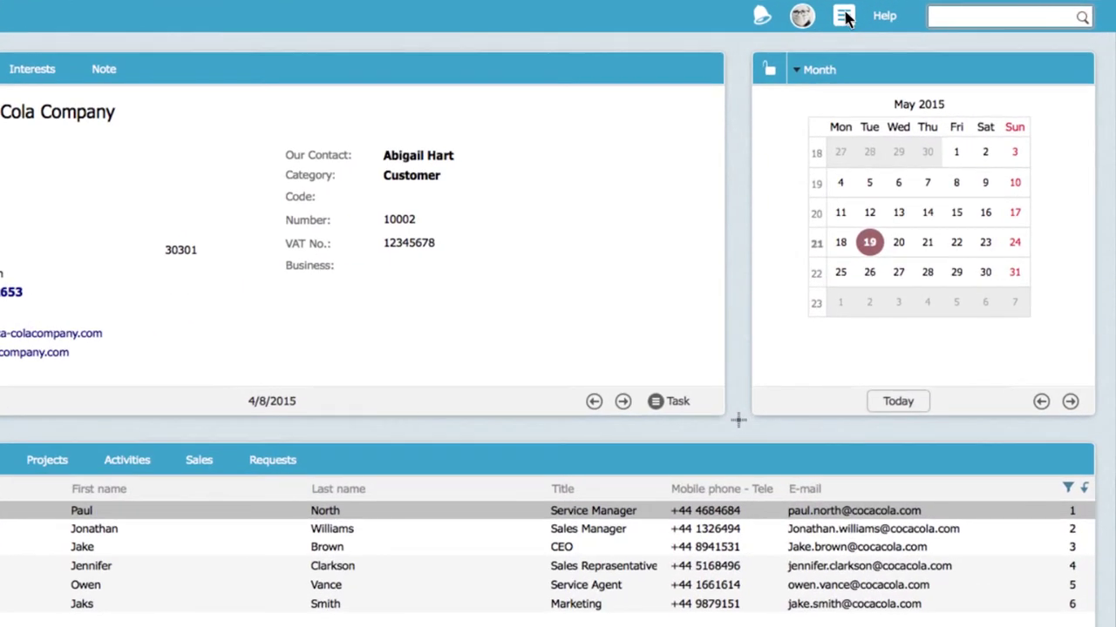
- Go to Settings and maintenance and open the Import wizard
left_click(869, 15)
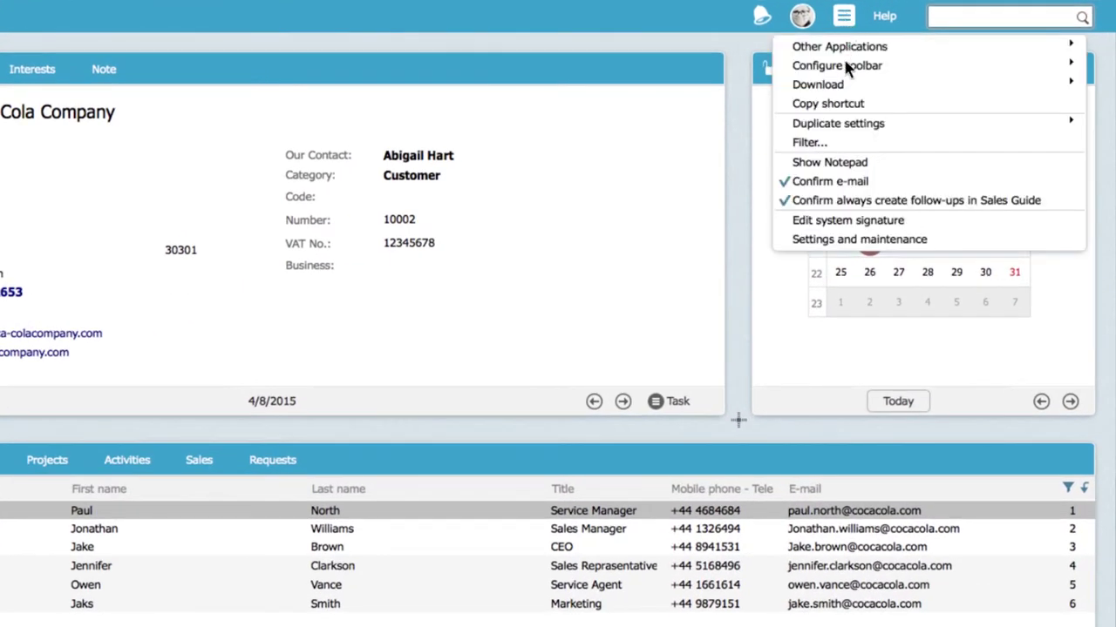
left_click(852, 239)
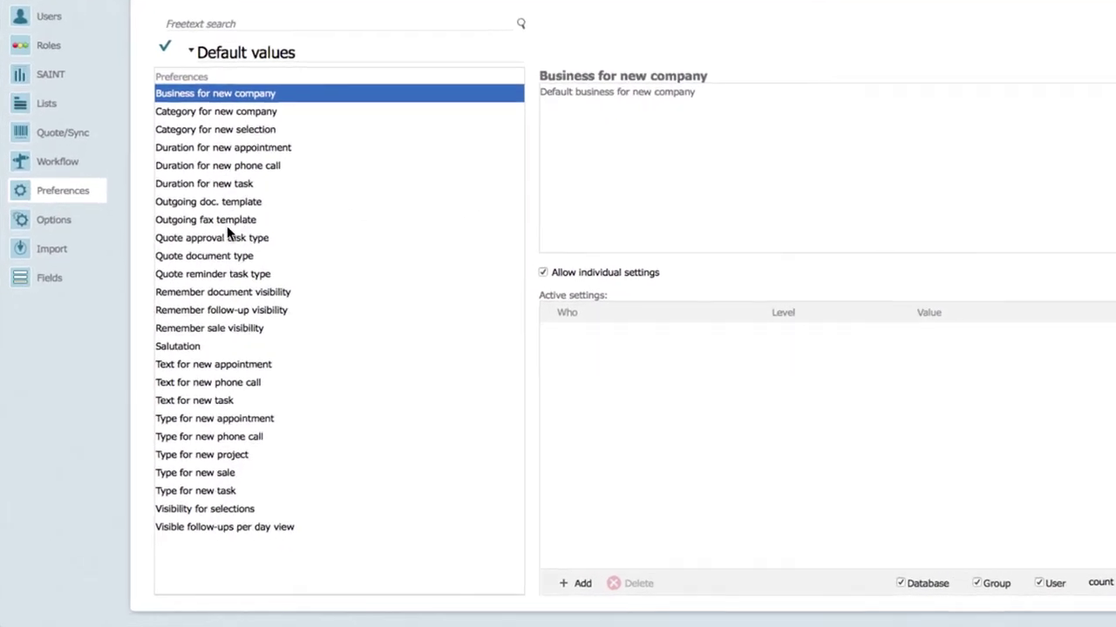
left_click(50, 229)
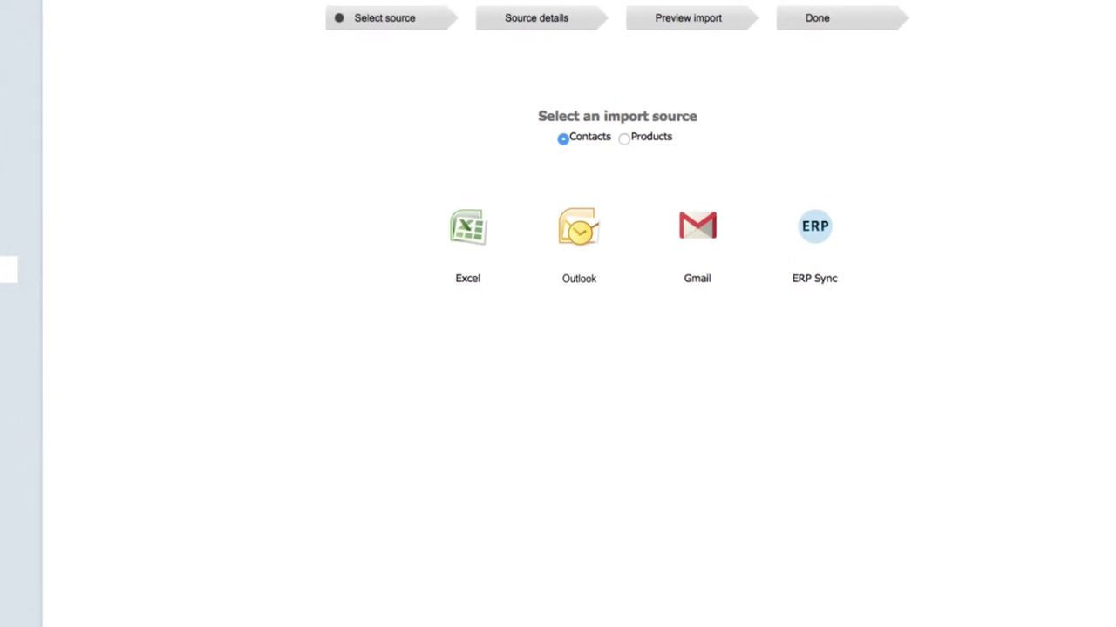
- Choose Contacts as the import type and Excel as the source
left_click(575, 137)
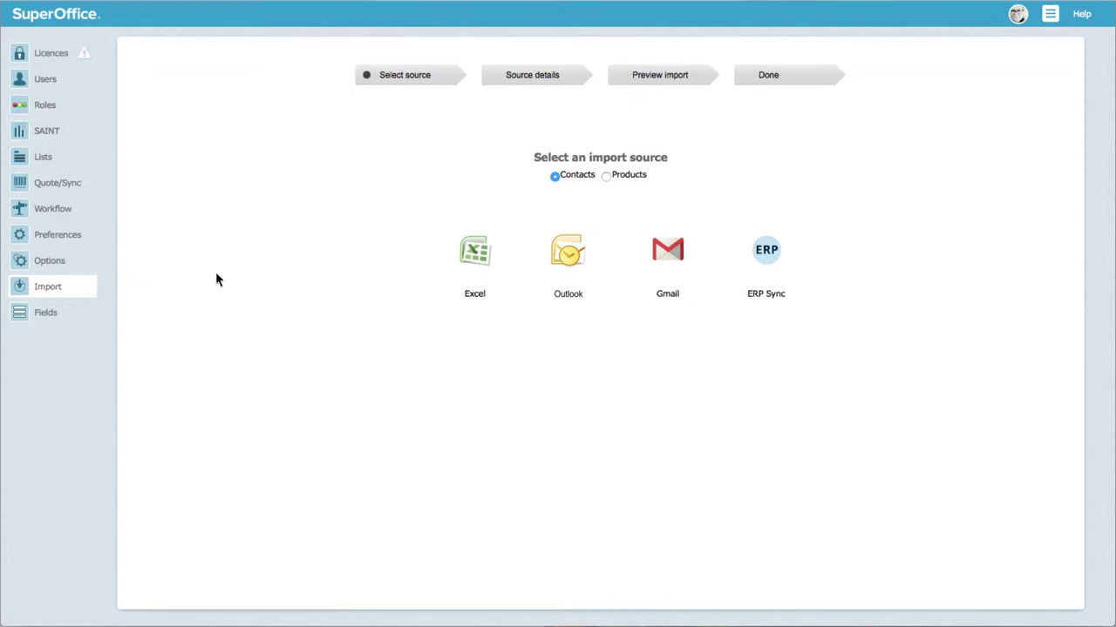
left_click(473, 252)
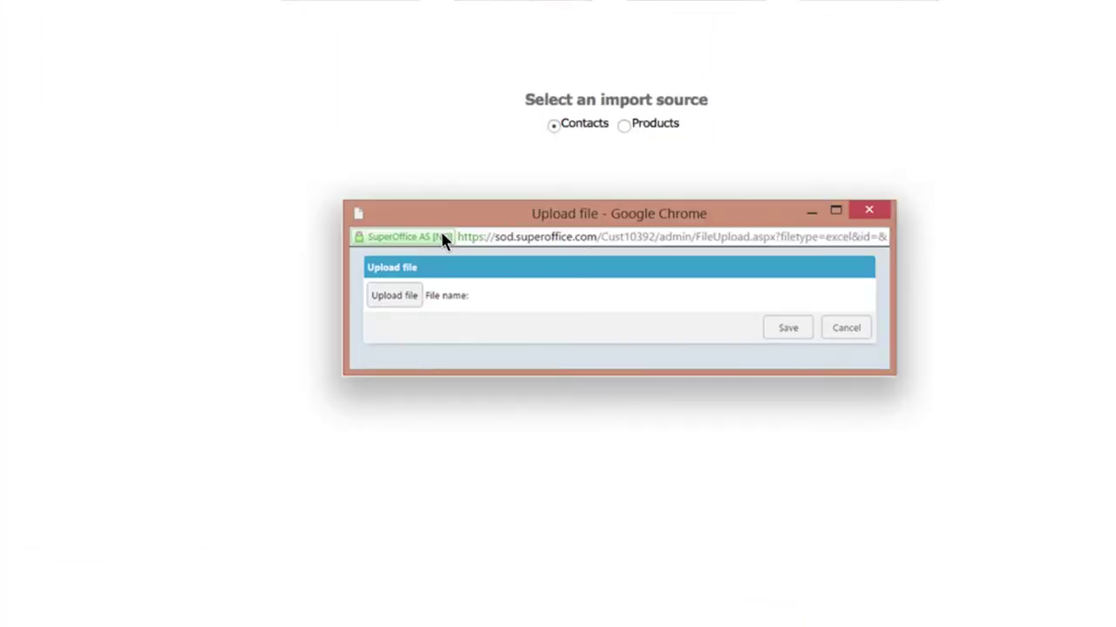
- Upload the Contacts Excel spreadsheet into the import wizard
left_click(393, 296)
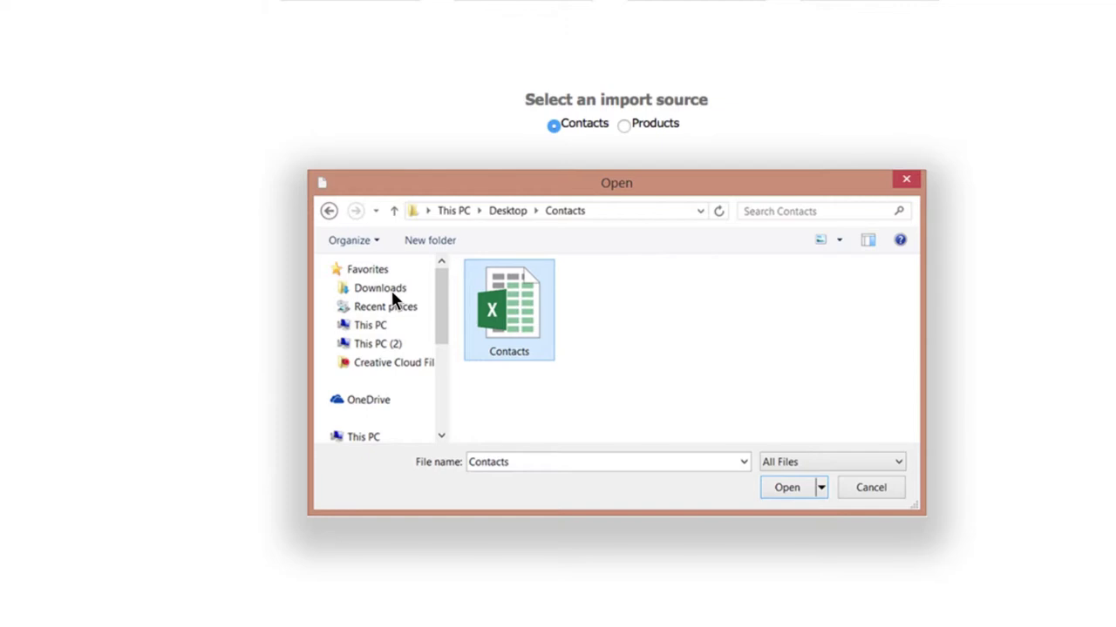
left_click(508, 307)
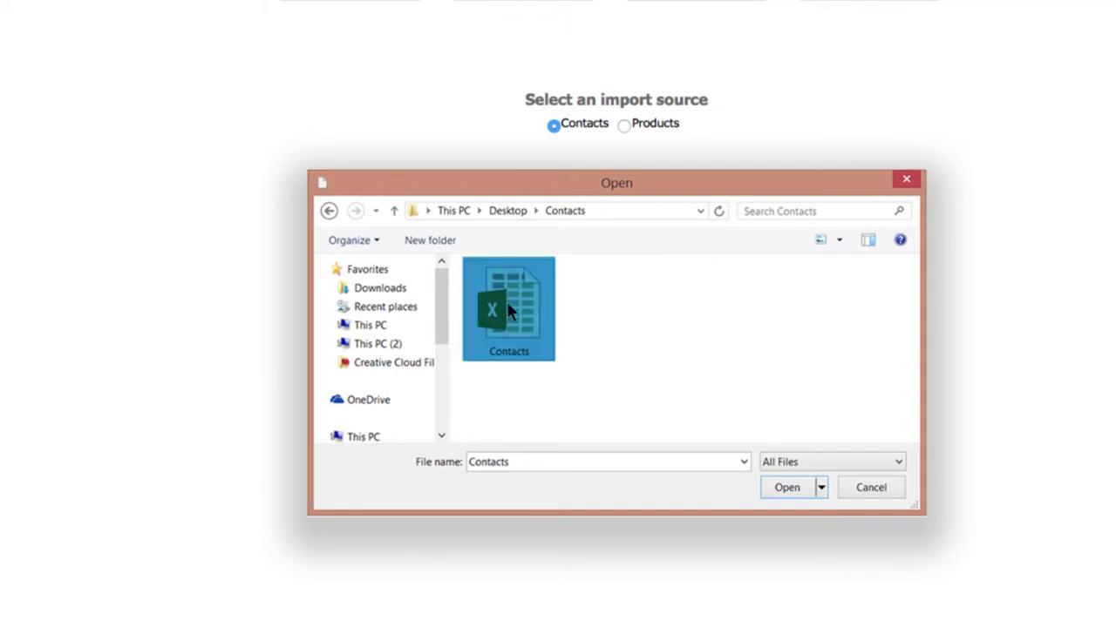
left_click(788, 488)
left_click(789, 328)
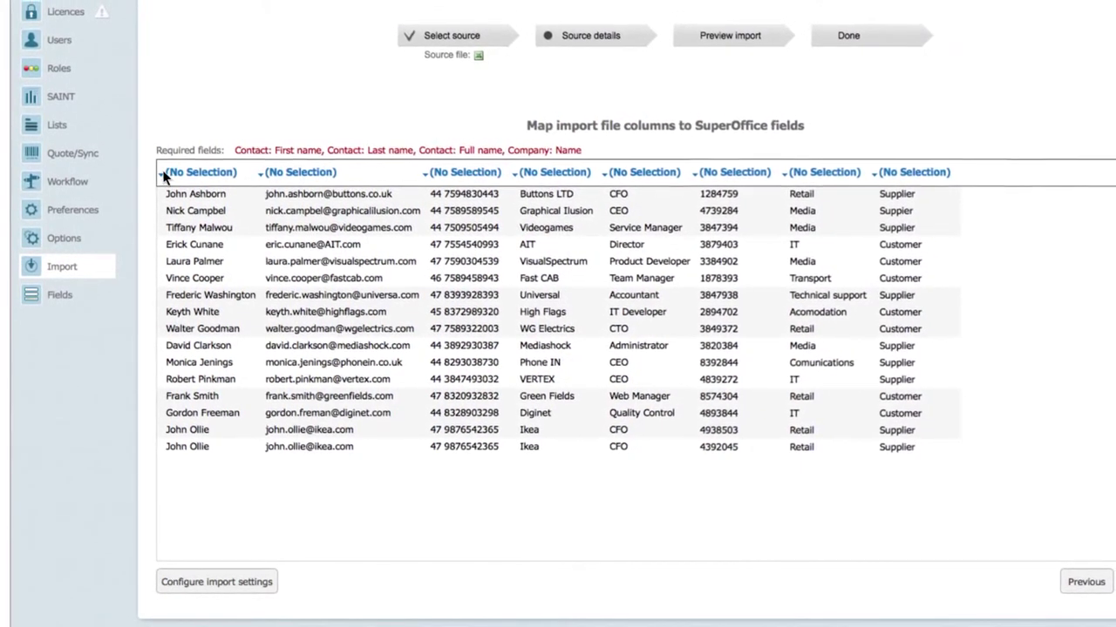
left_click(201, 172)
- Map the first four columns to Contact: Full name, E-mail, Mobile phone and Company: Name
left_click(162, 421)
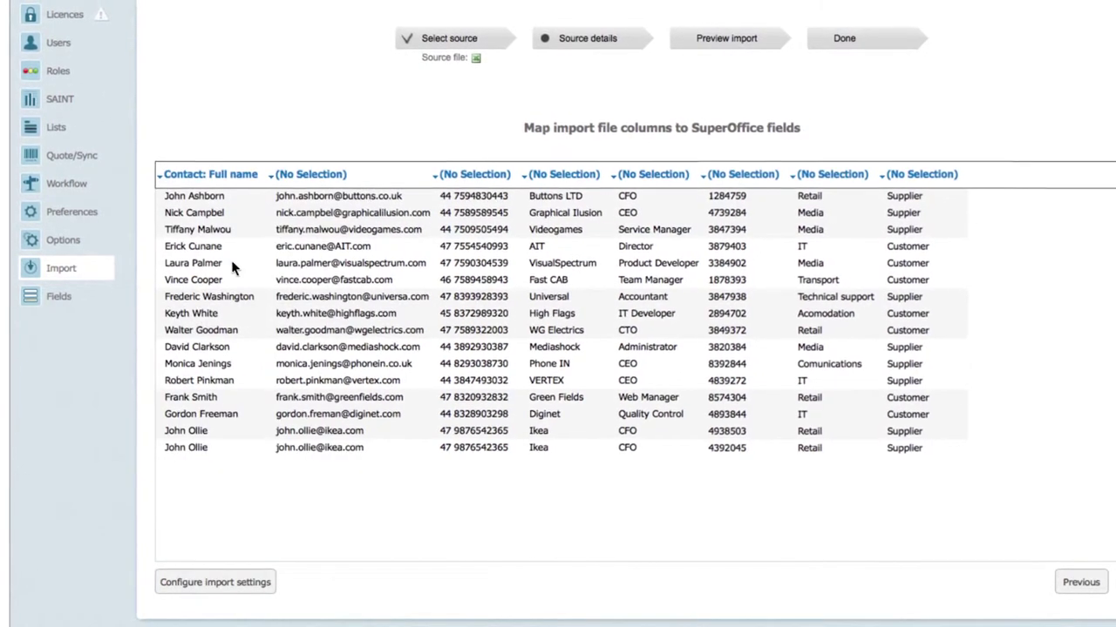
left_click(271, 174)
left_click(271, 395)
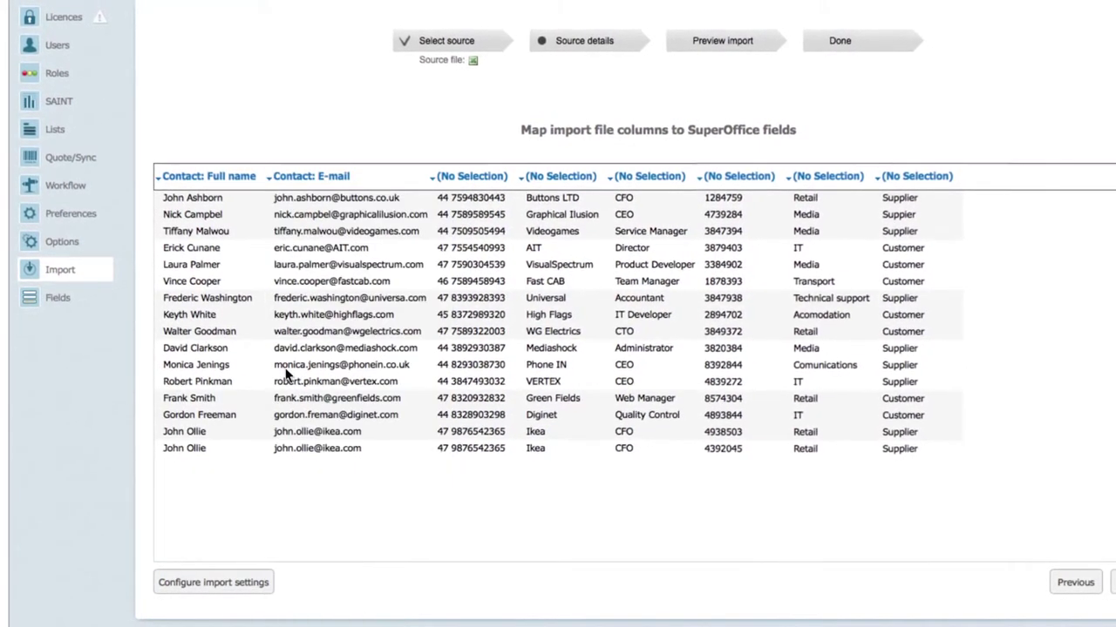
left_click(471, 175)
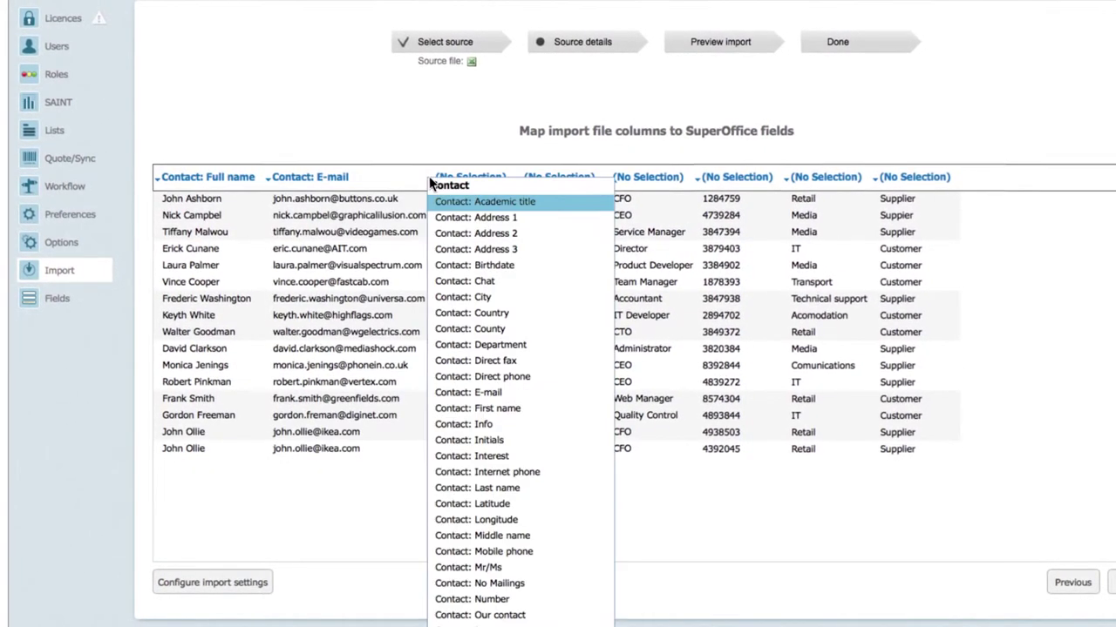
left_click(436, 553)
left_click(558, 179)
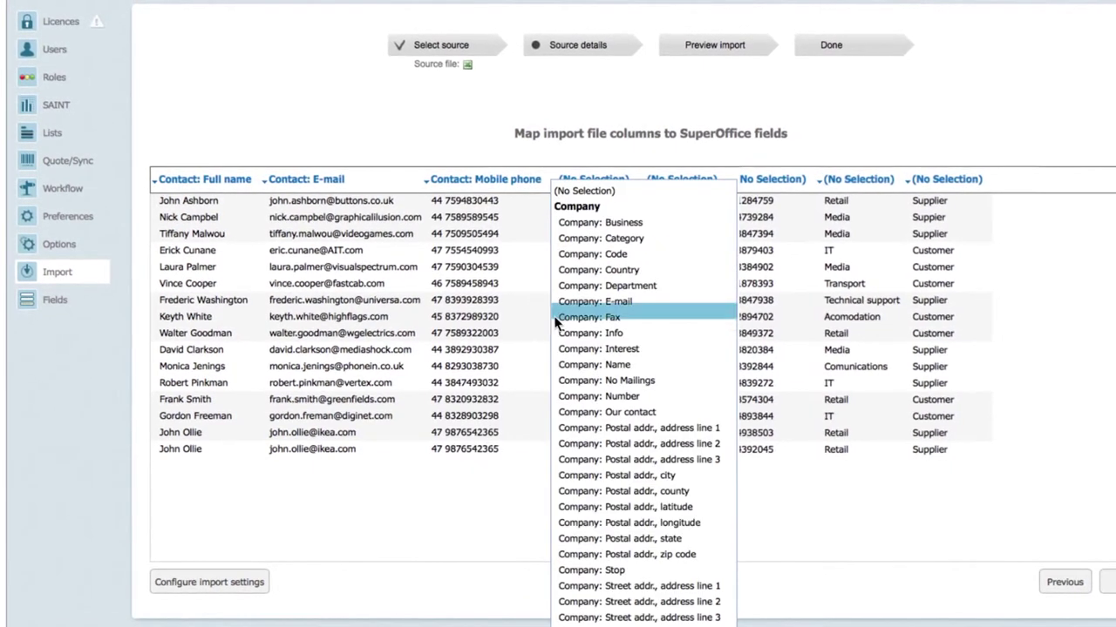
left_click(558, 364)
- Map the remaining columns to Contact: Title, Company: Business and Company: Category
left_click(648, 181)
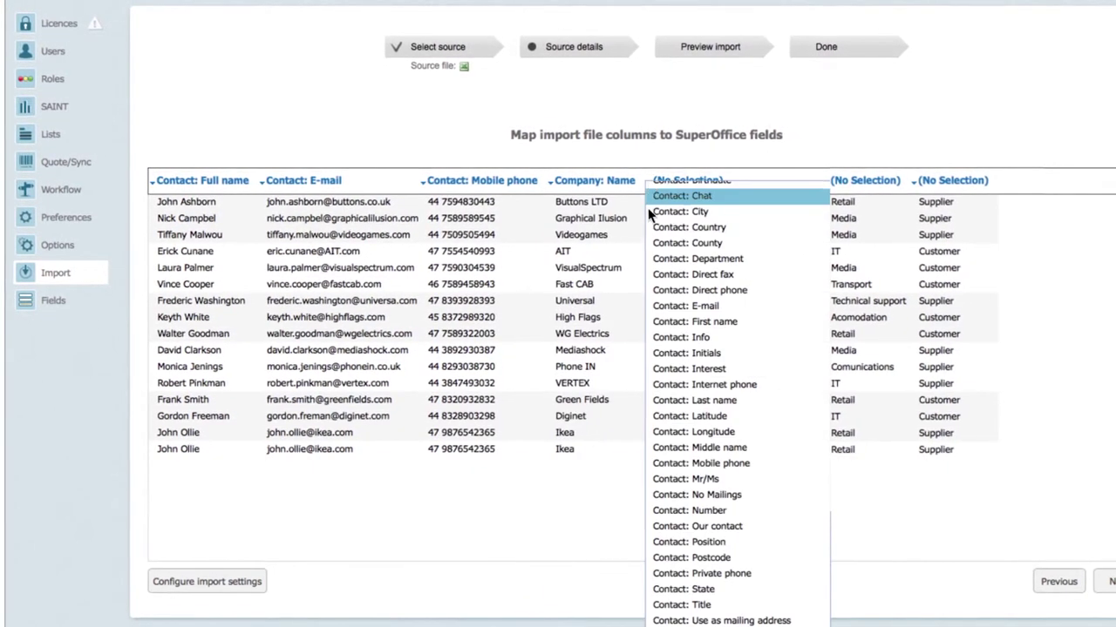
left_click(648, 608)
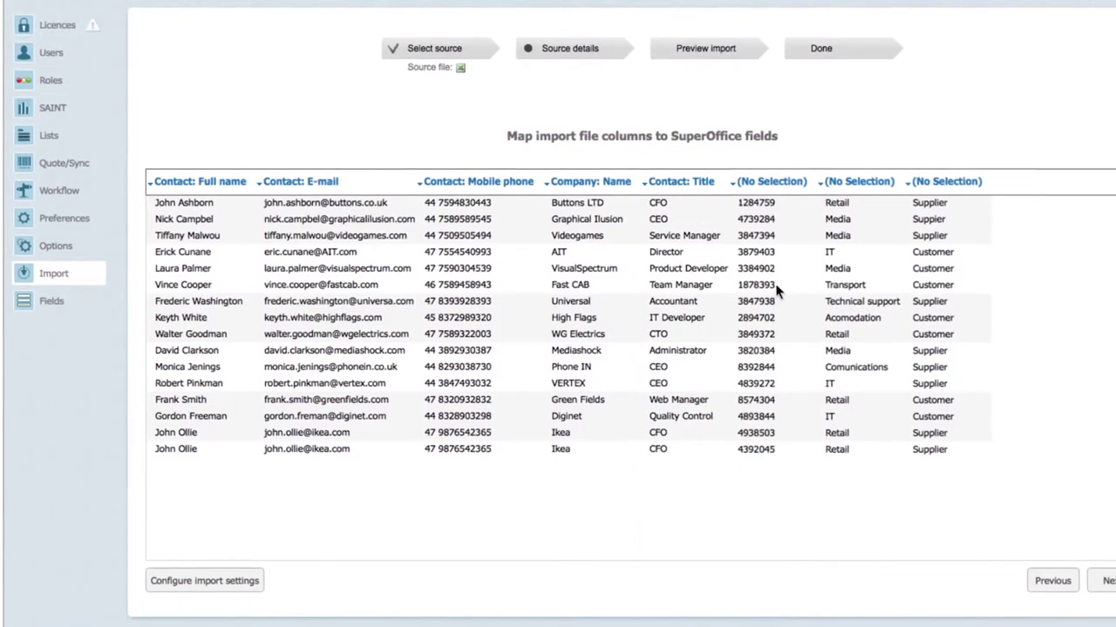
left_click(822, 181)
left_click(821, 222)
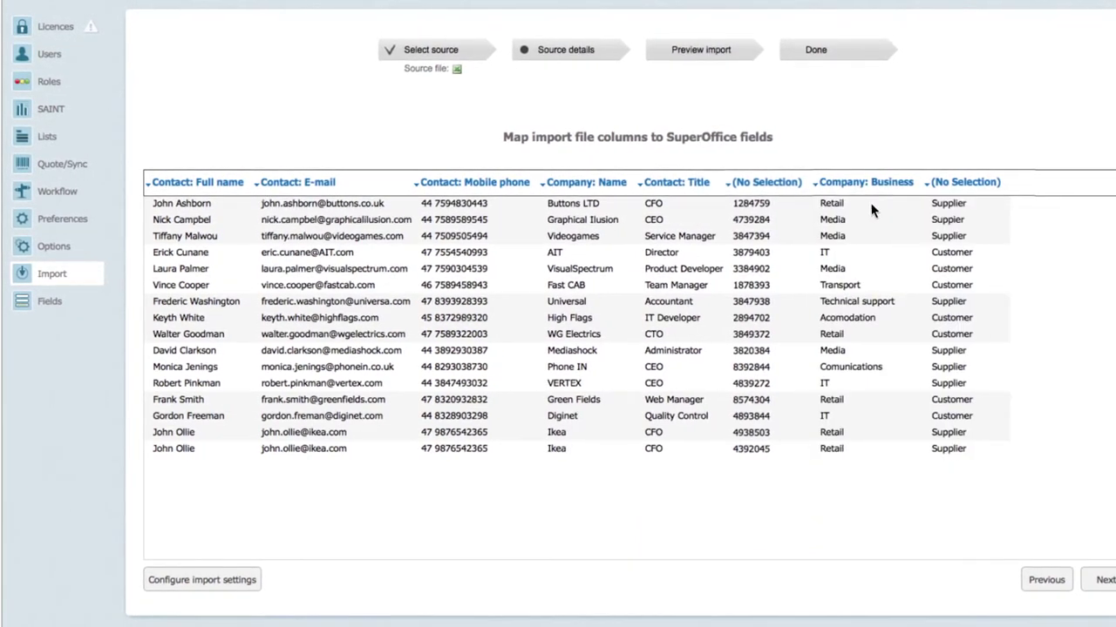
left_click(929, 181)
left_click(926, 226)
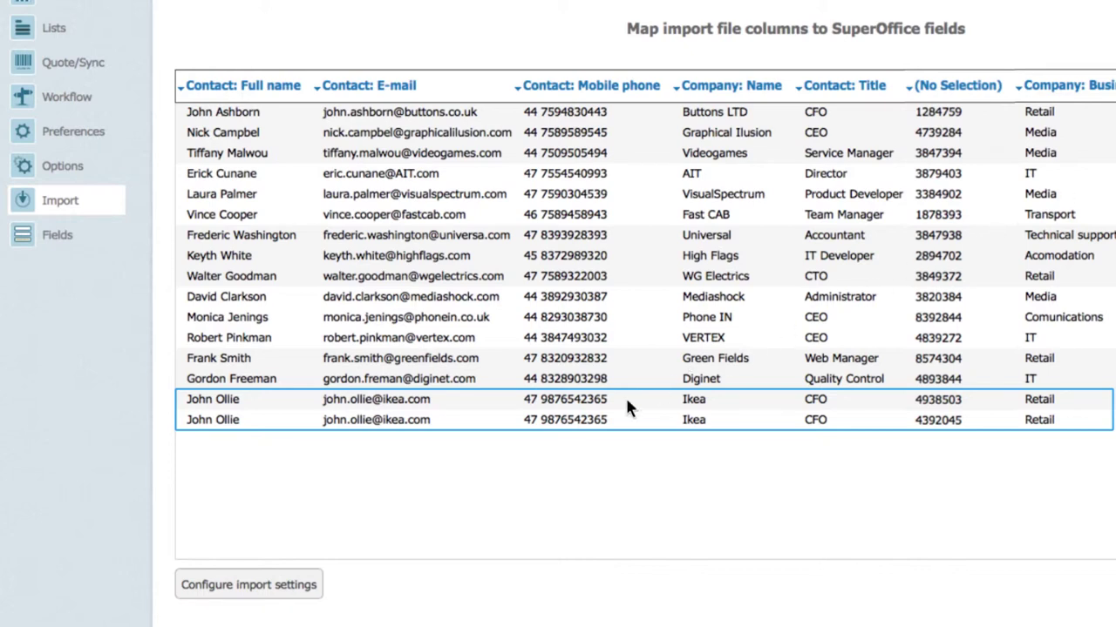
left_click(254, 588)
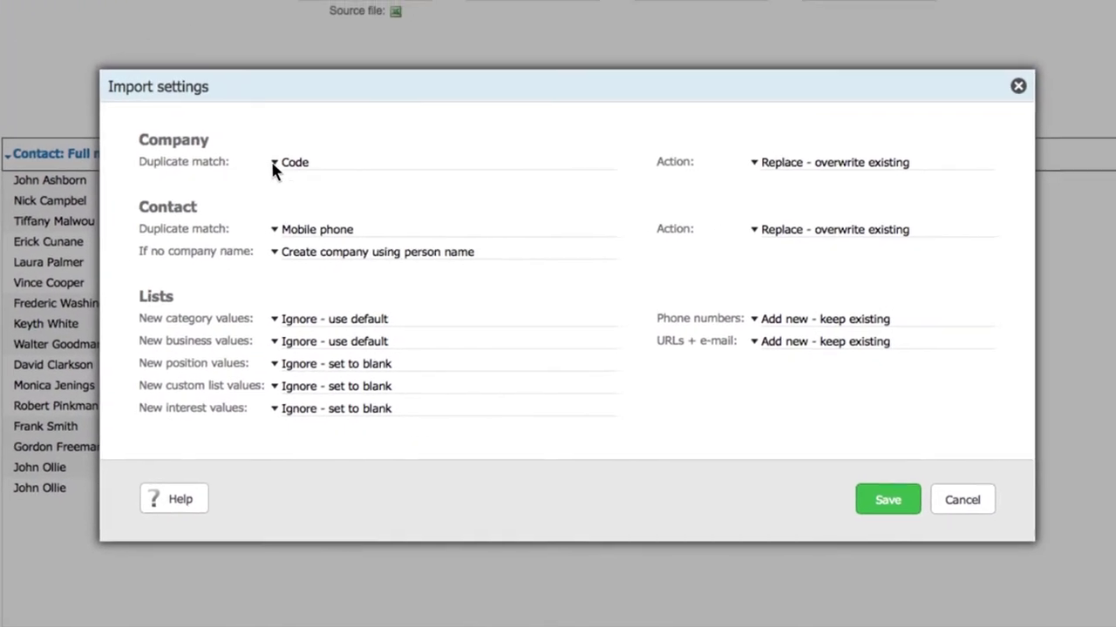
- Match duplicate companies and contacts by Name, with action 'Merge - update empty fields'
left_click(447, 92)
left_click(274, 182)
left_click(758, 162)
left_click(767, 206)
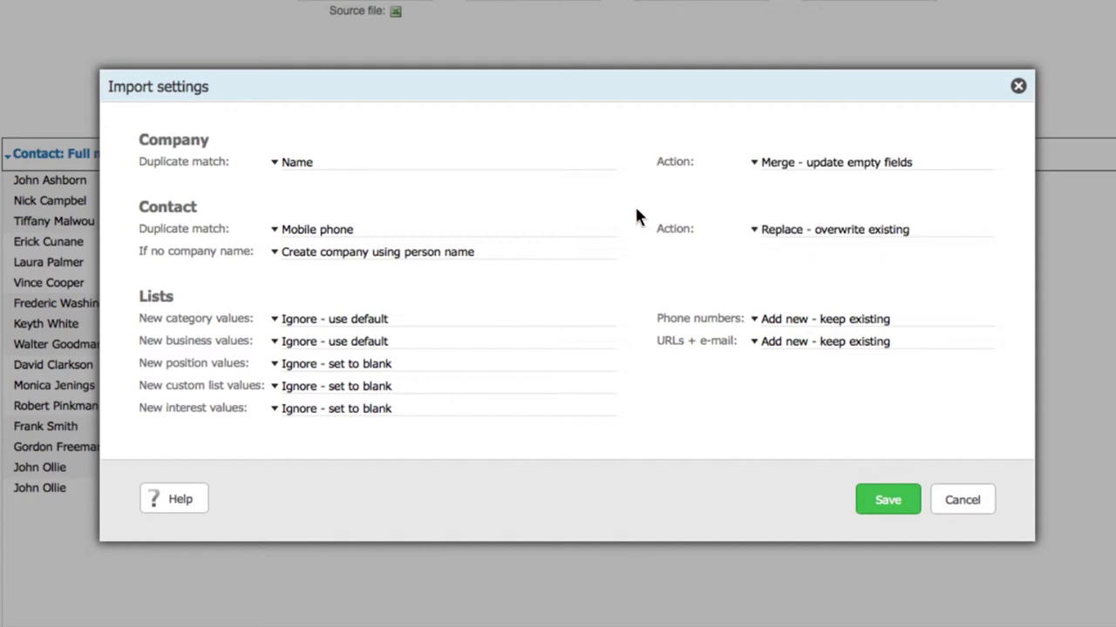
left_click(275, 232)
left_click(276, 251)
left_click(753, 226)
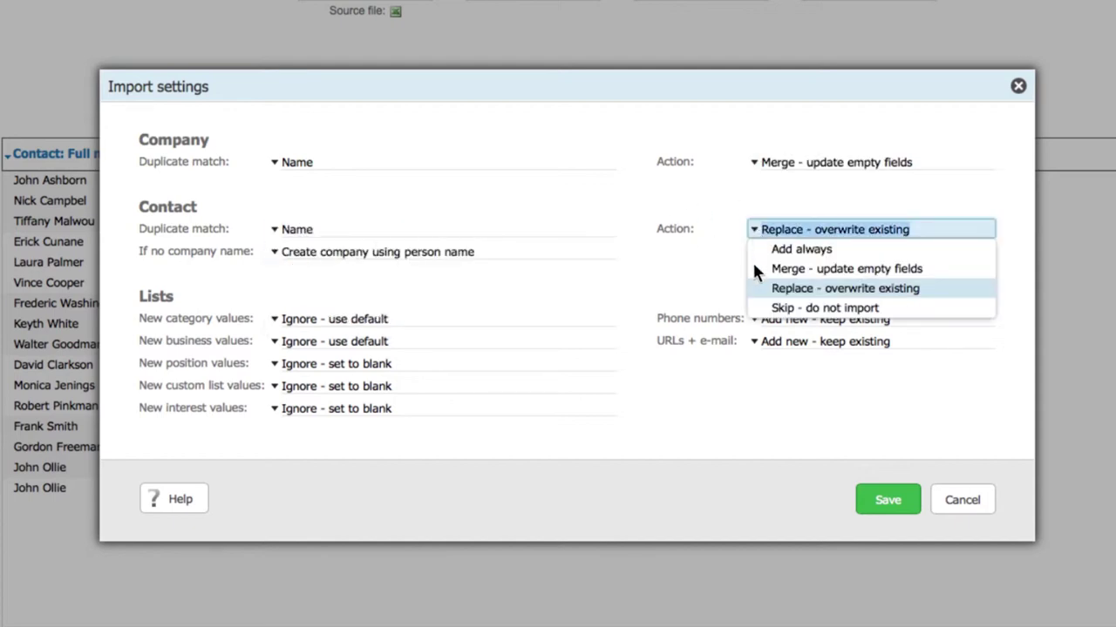
left_click(753, 262)
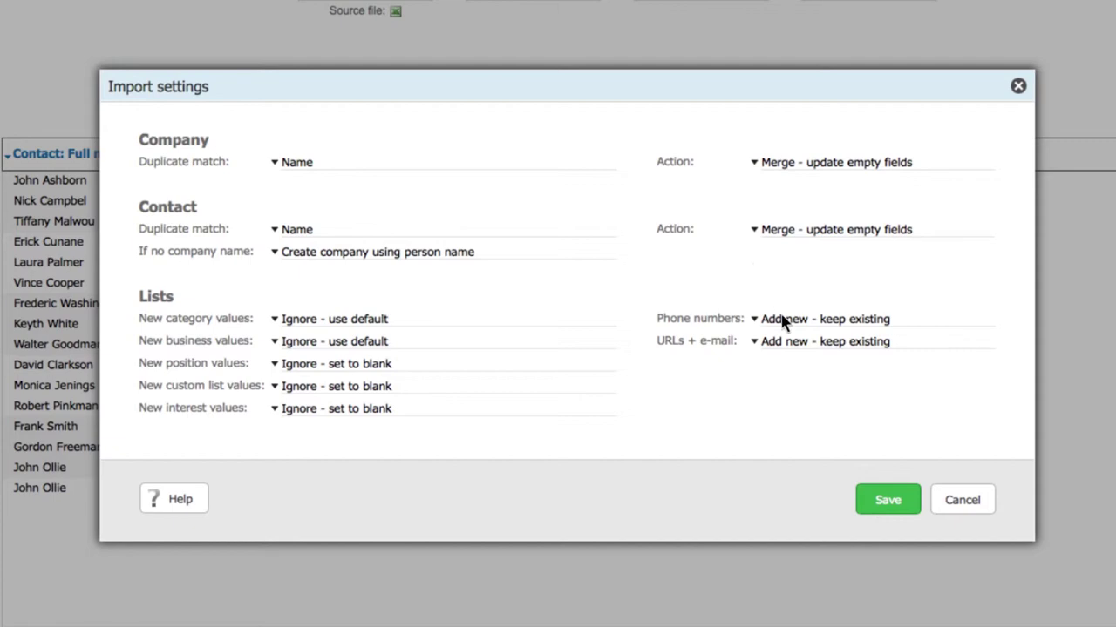
left_click(886, 502)
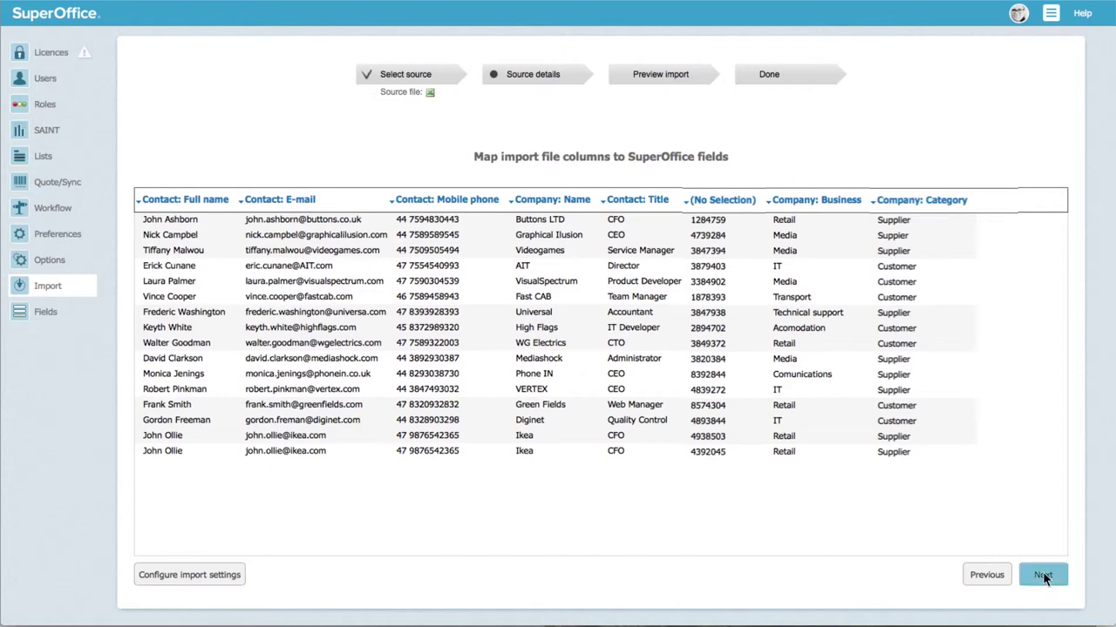
left_click(1042, 574)
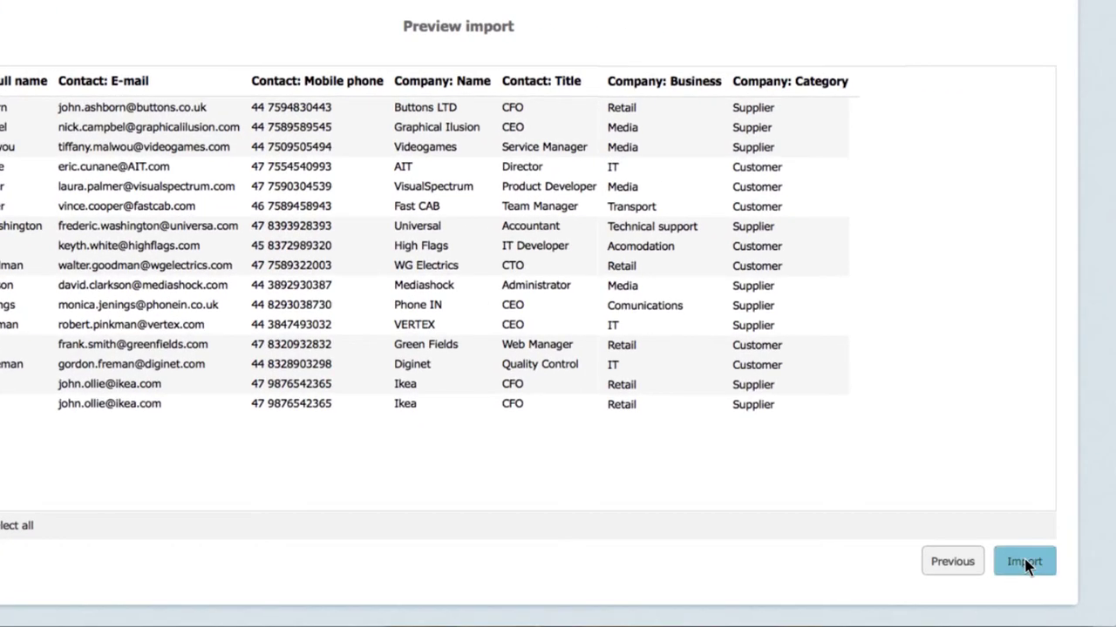
- Run the import from the preview, bringing in 15 new companies/contacts
left_click(1025, 563)
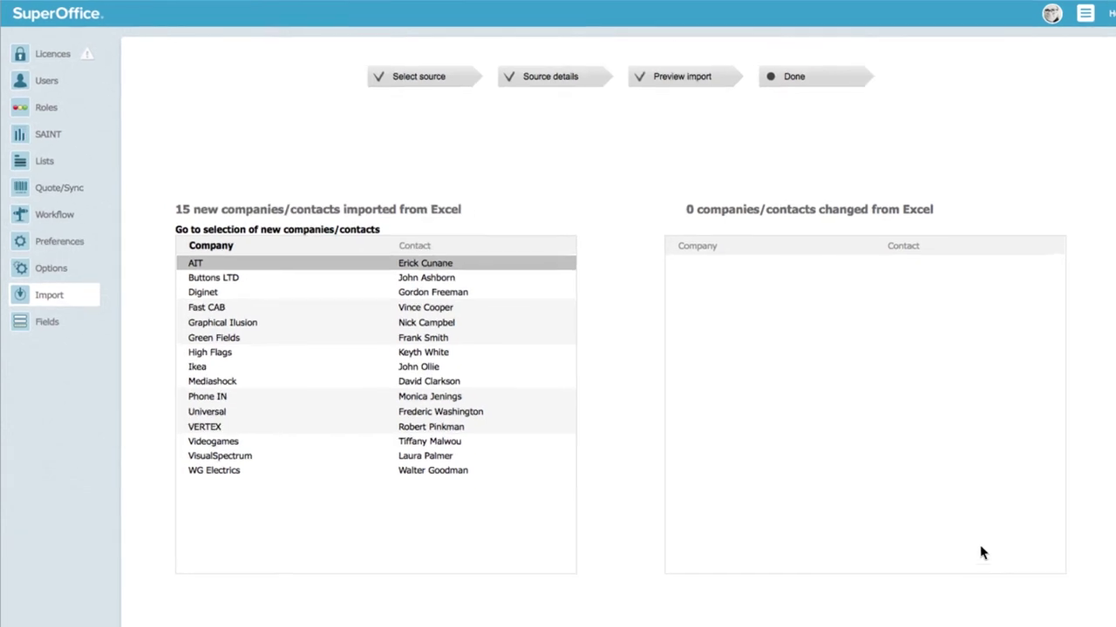
- Open the selection of newly imported companies/contacts and view its Task tab
left_click(356, 272)
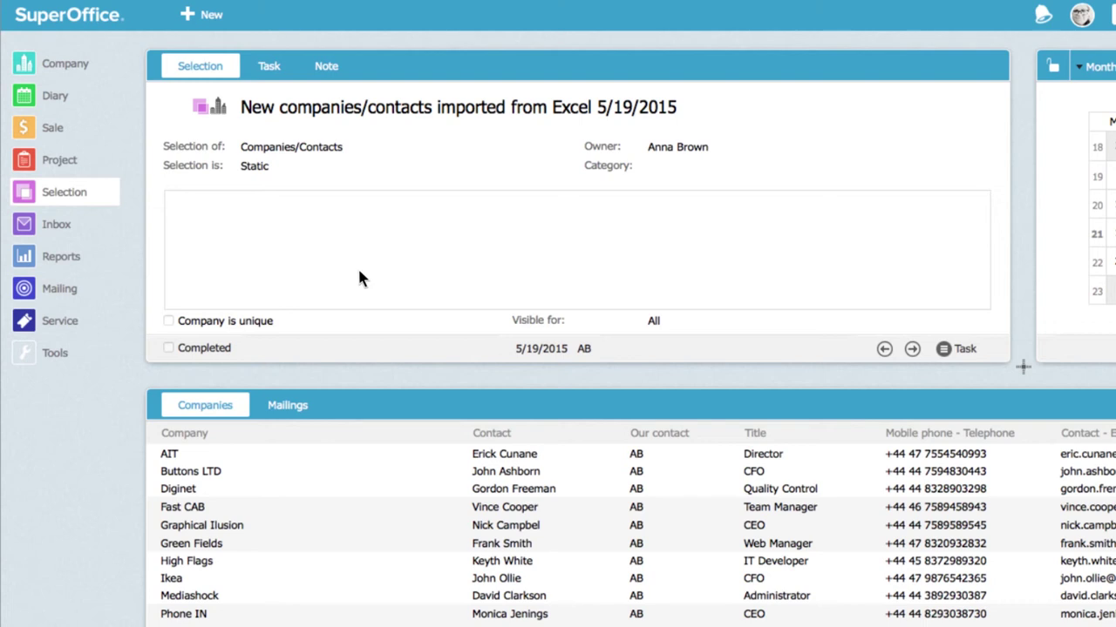
left_click(267, 67)
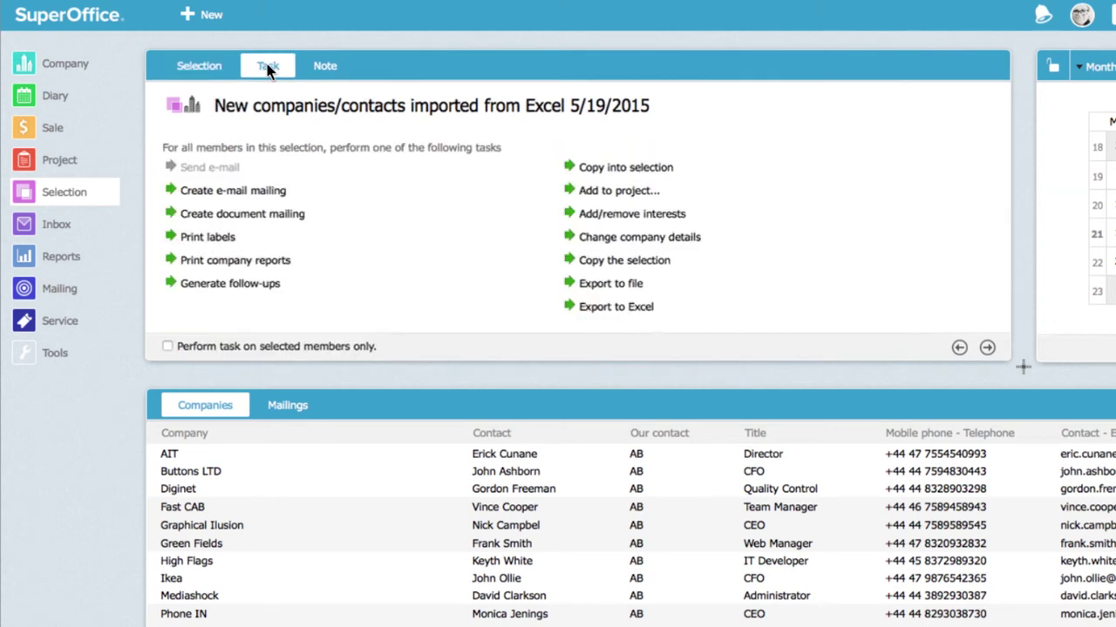